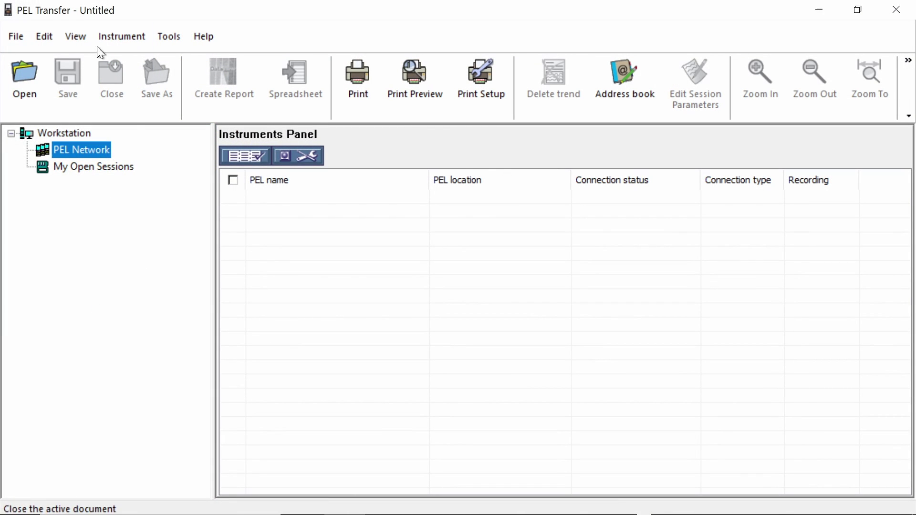
- Add a PEL 104 or PEL 106 instrument to the PEL network over a USB connection, selecting the detected PEL104
{"action": "left_click", "coordinate": [127, 38]}
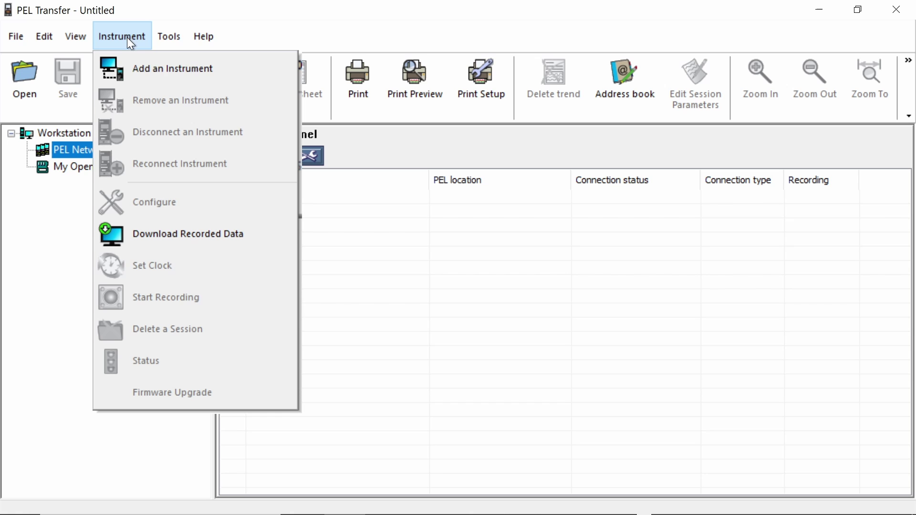
{"action": "left_click", "coordinate": [159, 70]}
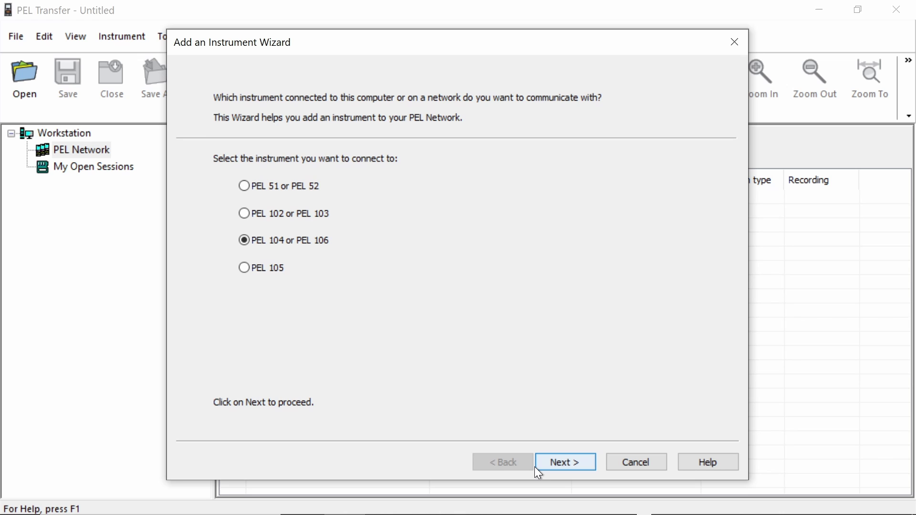
{"action": "left_click", "coordinate": [567, 463]}
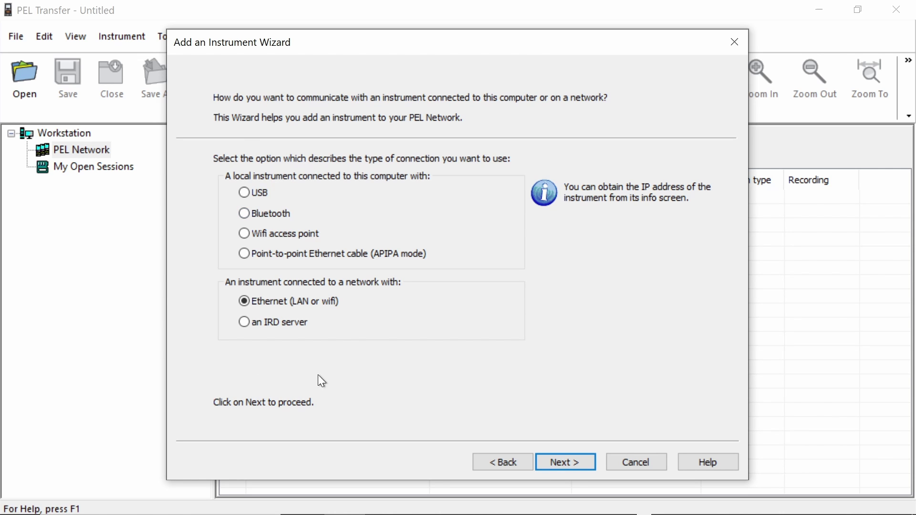
{"action": "left_click", "coordinate": [245, 192]}
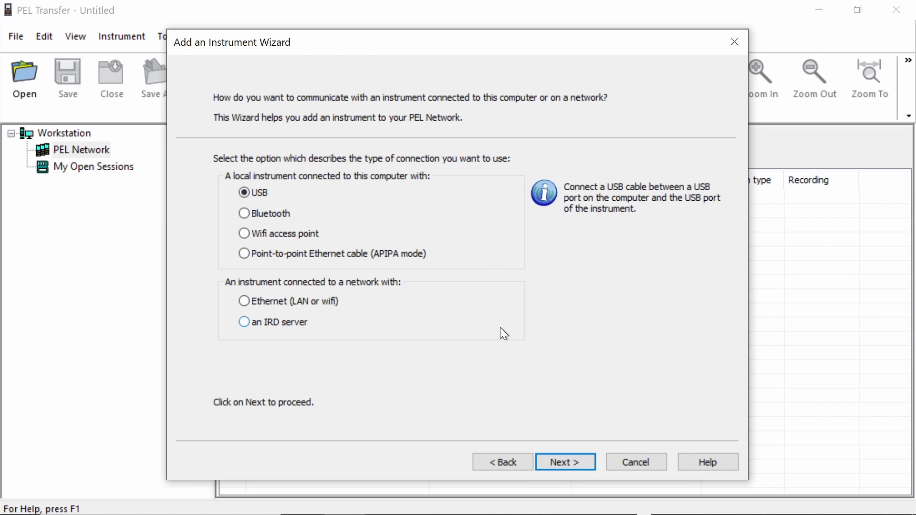
{"action": "left_click", "coordinate": [572, 465]}
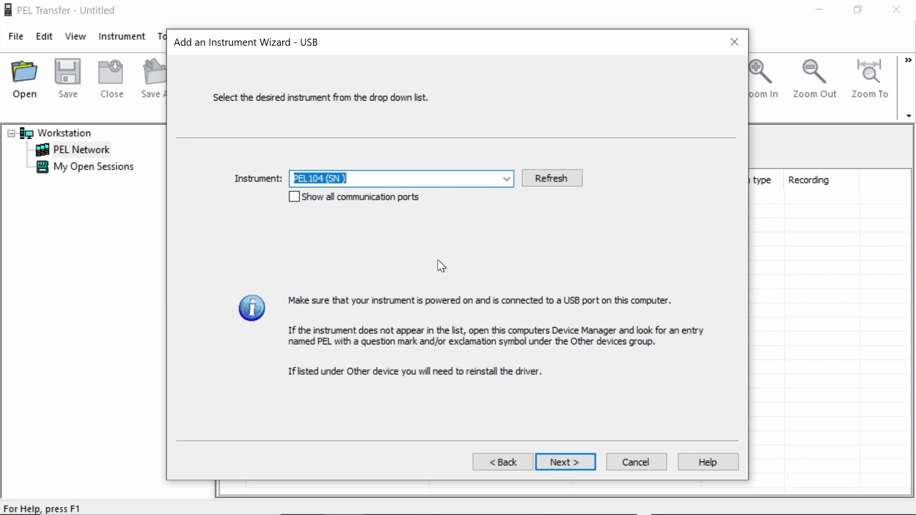
{"action": "left_click", "coordinate": [571, 462]}
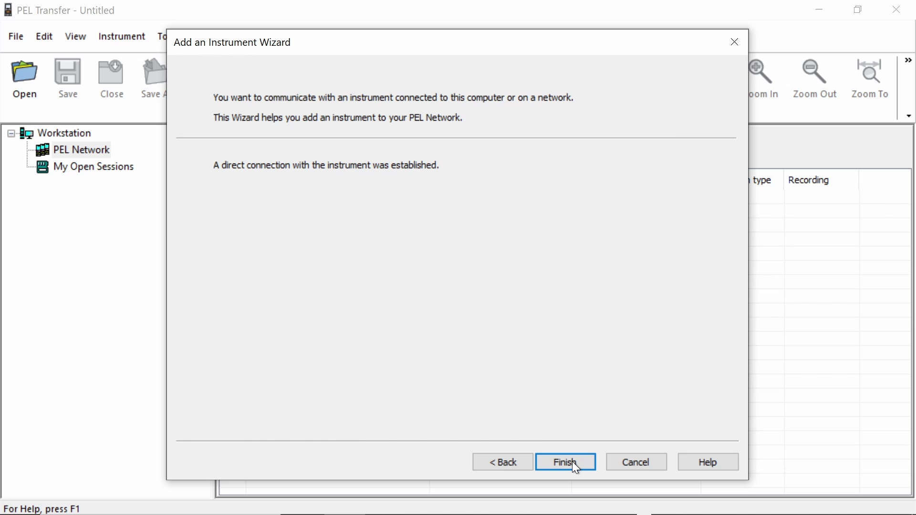
{"action": "left_click", "coordinate": [571, 461]}
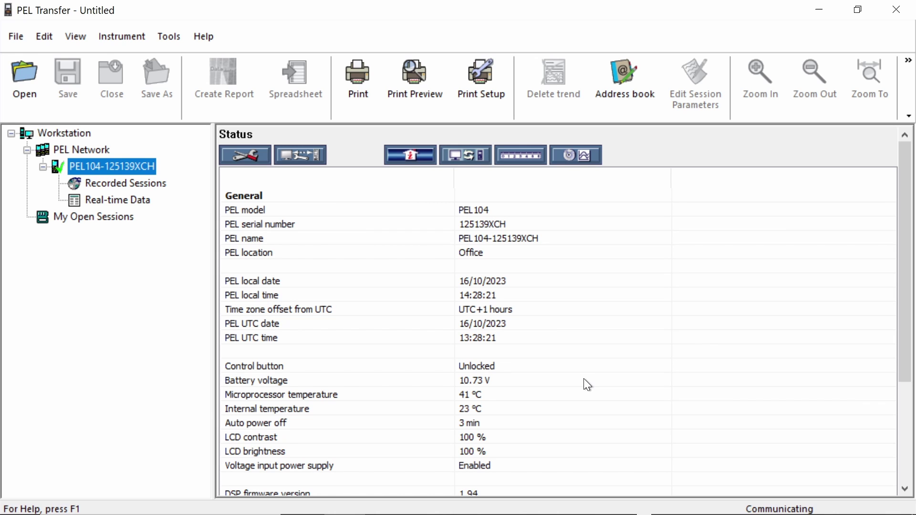
- Check the connected PEL104's recorded sessions and real-time data
{"action": "left_click", "coordinate": [144, 185]}
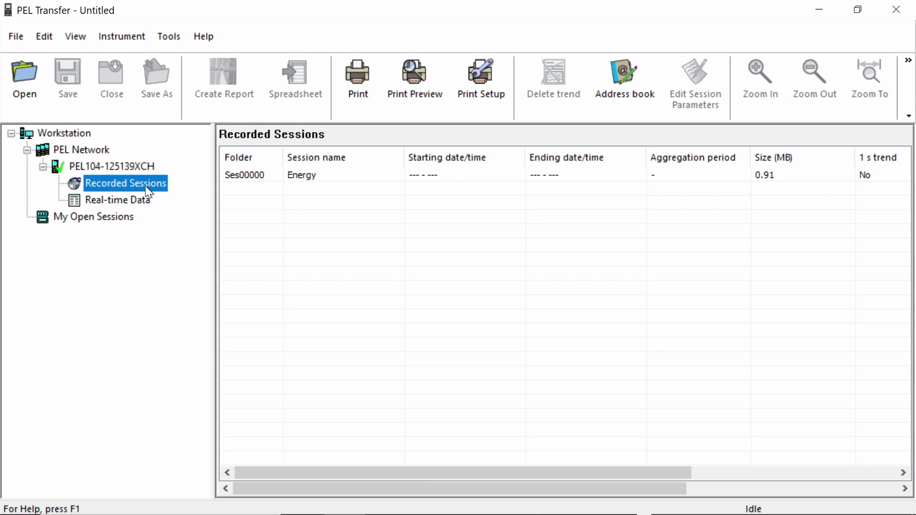
{"action": "left_click", "coordinate": [133, 205]}
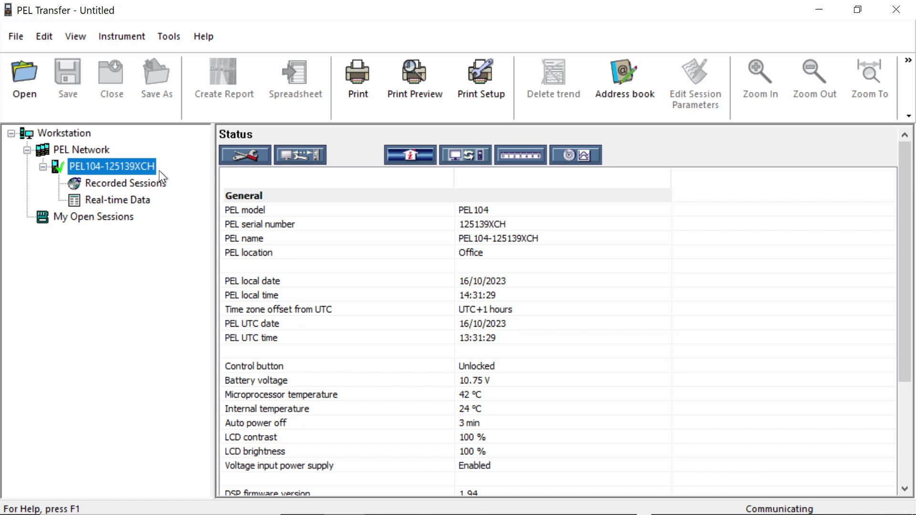
- Open the PEL104's configuration and synchronize the instrument's clock with the PC clock
{"action": "left_click", "coordinate": [243, 156]}
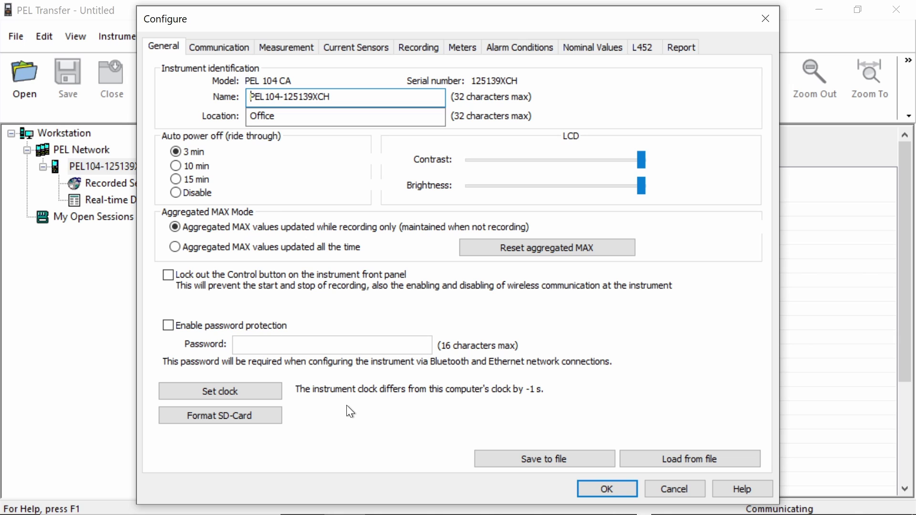
{"action": "left_click", "coordinate": [234, 391]}
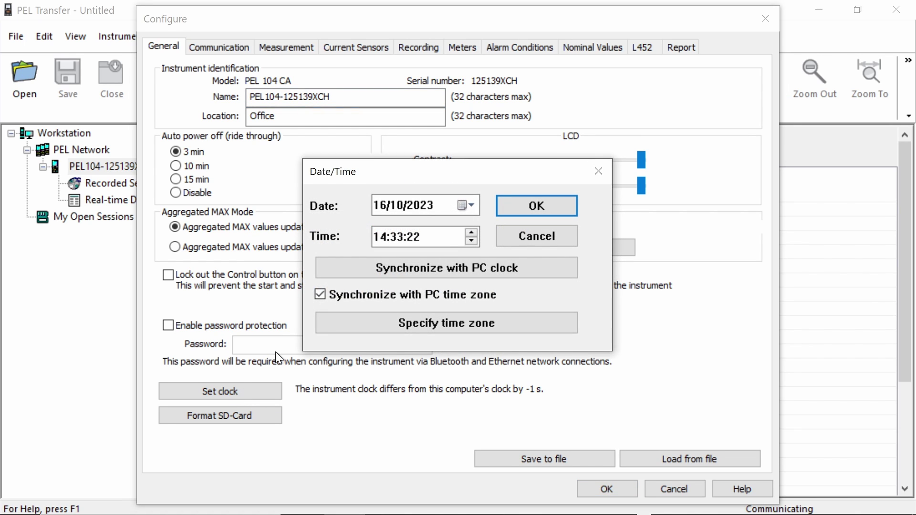
{"action": "left_click", "coordinate": [425, 261]}
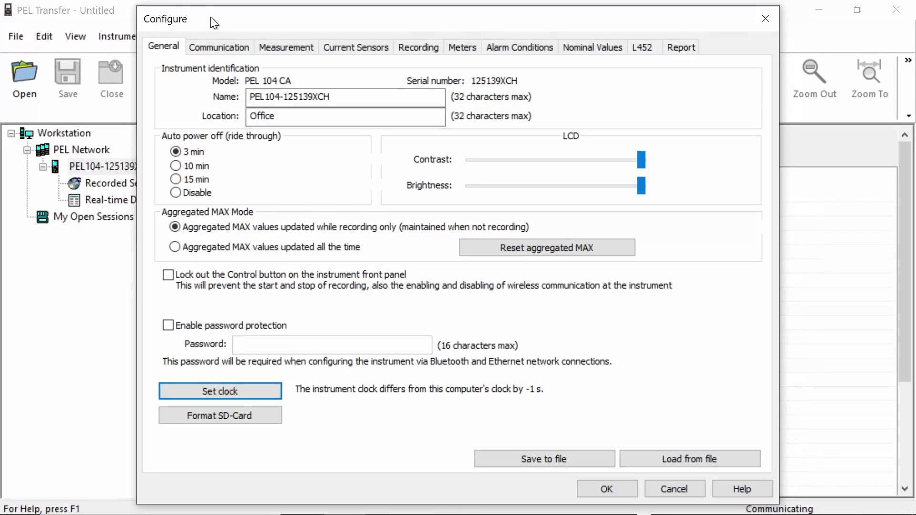
- Review the communication, electrical hook-up and current sensor settings, leaving the hook-up on 1-phase 2-wire (1 current sensor)
{"action": "left_click", "coordinate": [220, 46]}
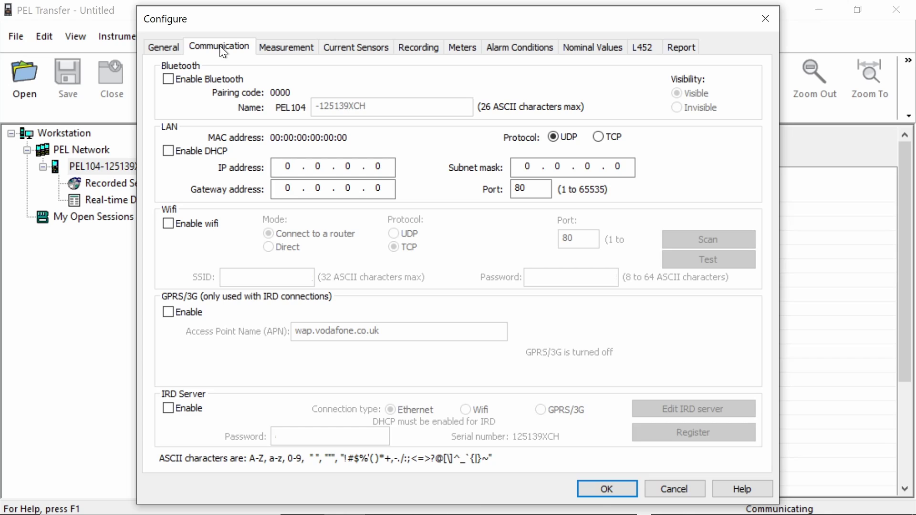
{"action": "left_click", "coordinate": [288, 44]}
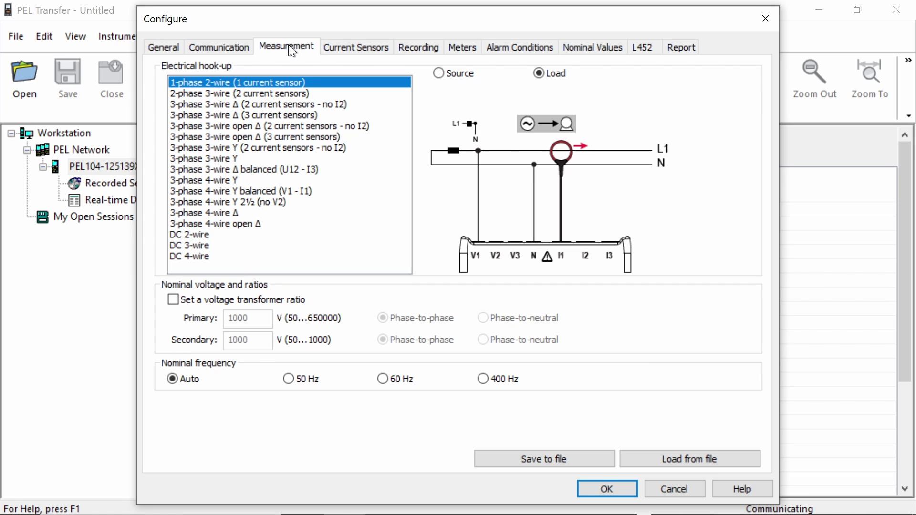
{"action": "left_click", "coordinate": [233, 179]}
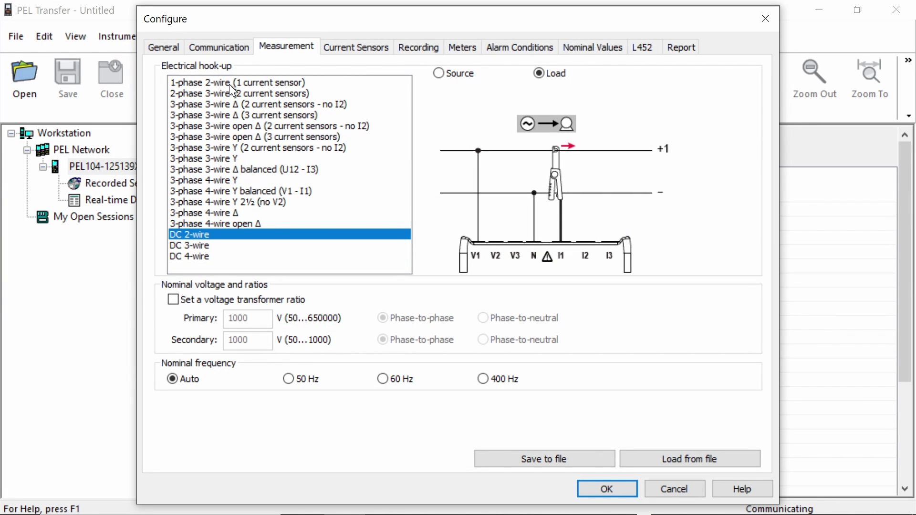
{"action": "left_click", "coordinate": [229, 84]}
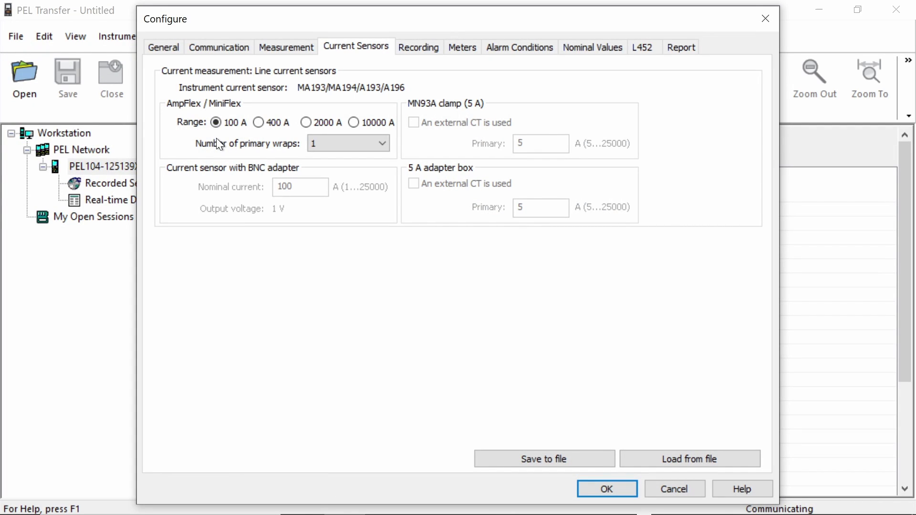
{"action": "left_click", "coordinate": [386, 142]}
{"action": "left_click", "coordinate": [386, 142]}
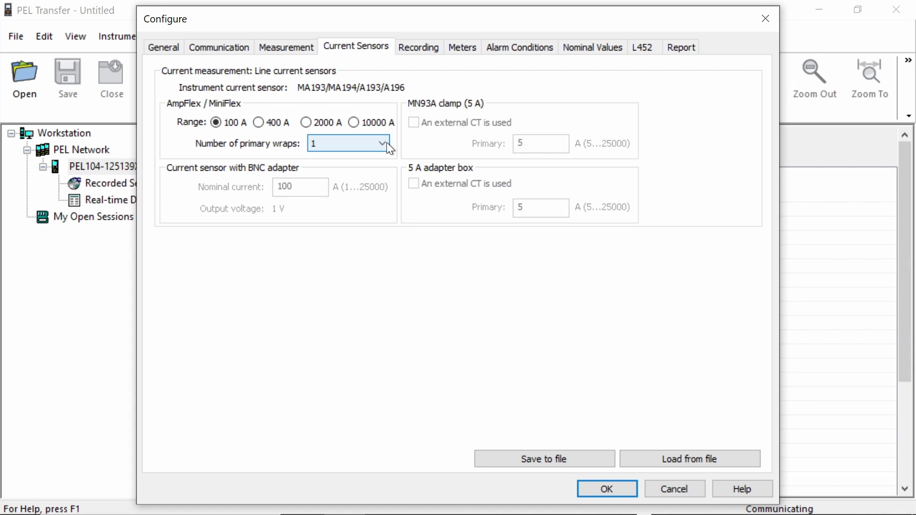
- Enable scheduled recording for Session 1 and set its duration to 72 hours
{"action": "left_click", "coordinate": [416, 48]}
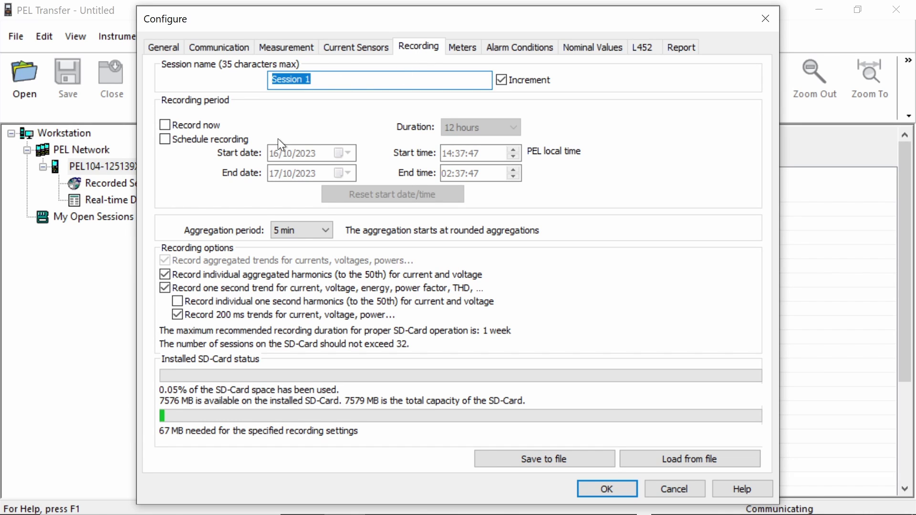
{"action": "left_click", "coordinate": [167, 141]}
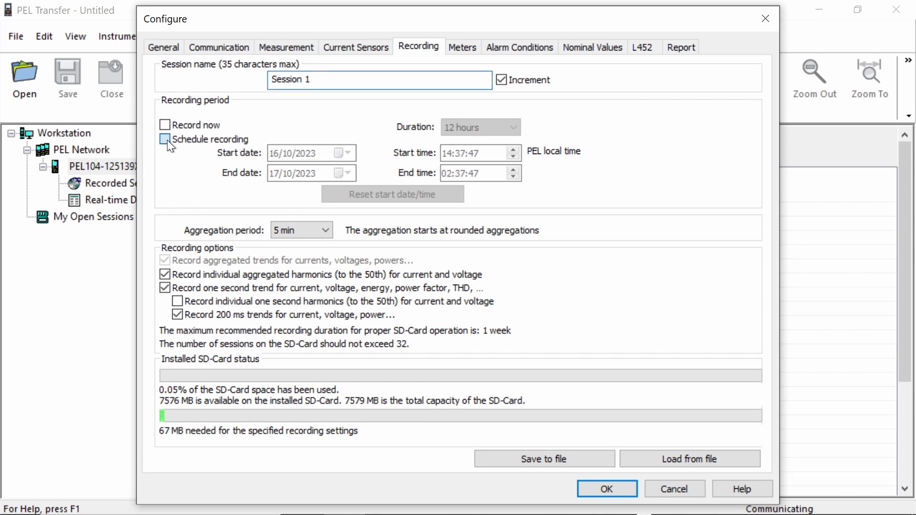
{"action": "left_click", "coordinate": [512, 124]}
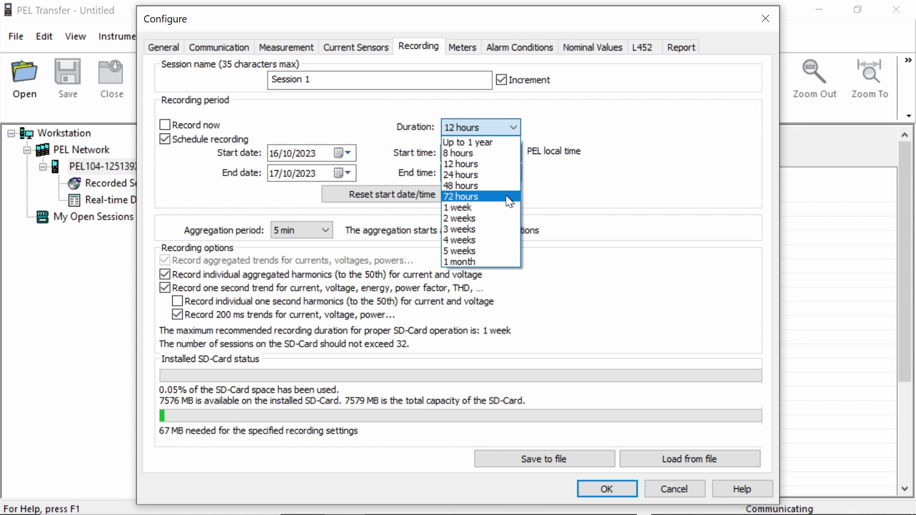
{"action": "left_click", "coordinate": [507, 196]}
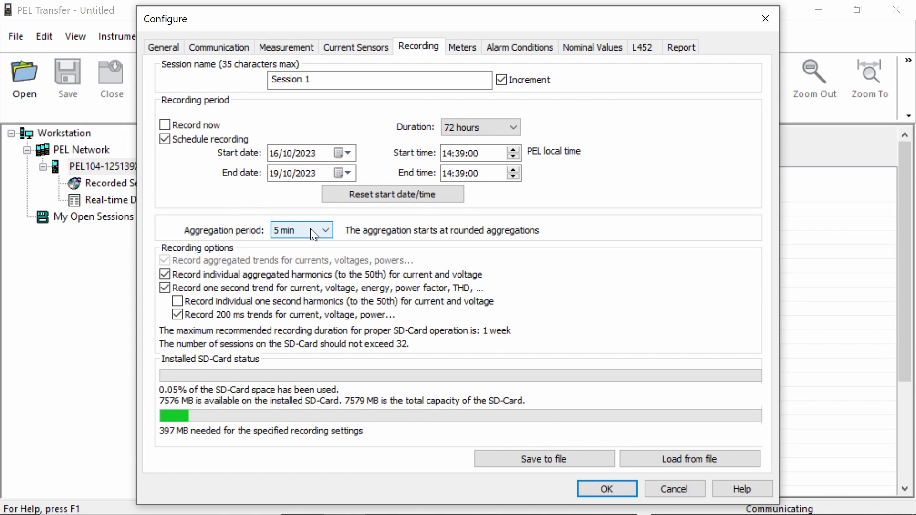
- Try aggregation periods of 1 min and 60 min for the scheduled recording
{"action": "left_click", "coordinate": [326, 231]}
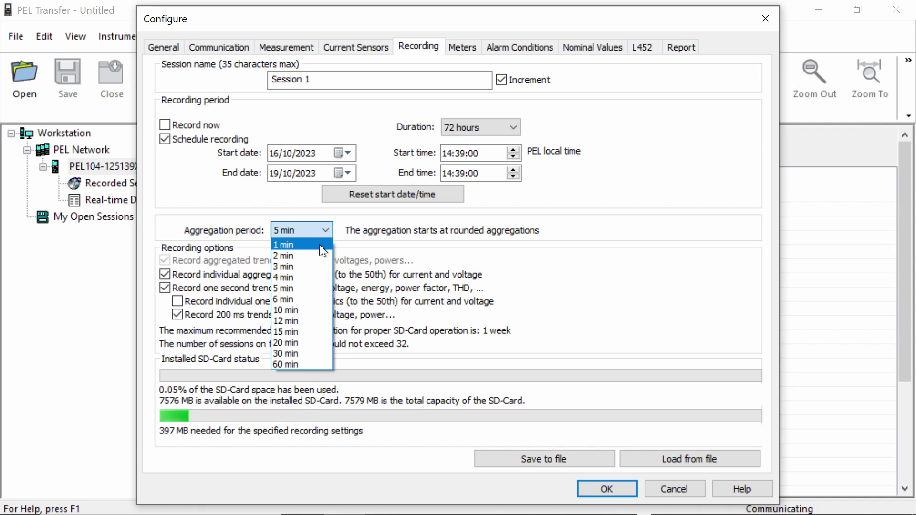
{"action": "left_click", "coordinate": [320, 245]}
{"action": "left_click", "coordinate": [325, 234]}
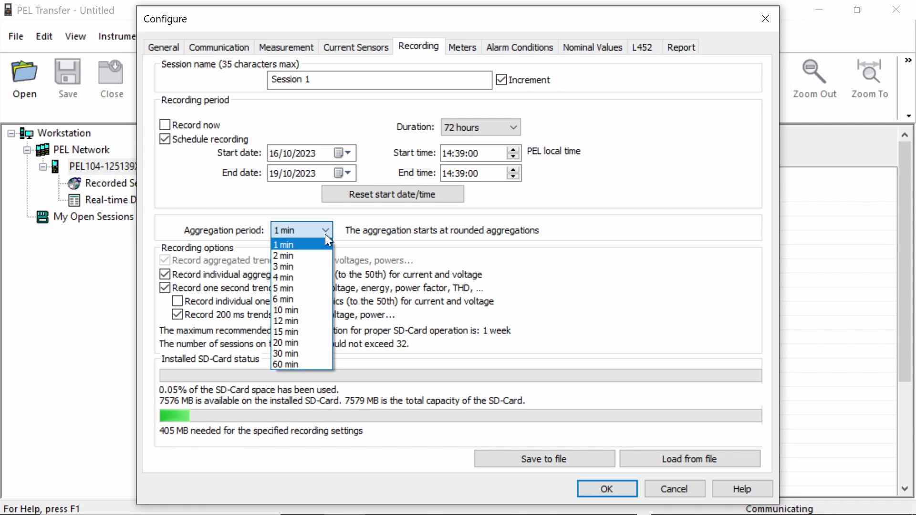
{"action": "left_click", "coordinate": [312, 362]}
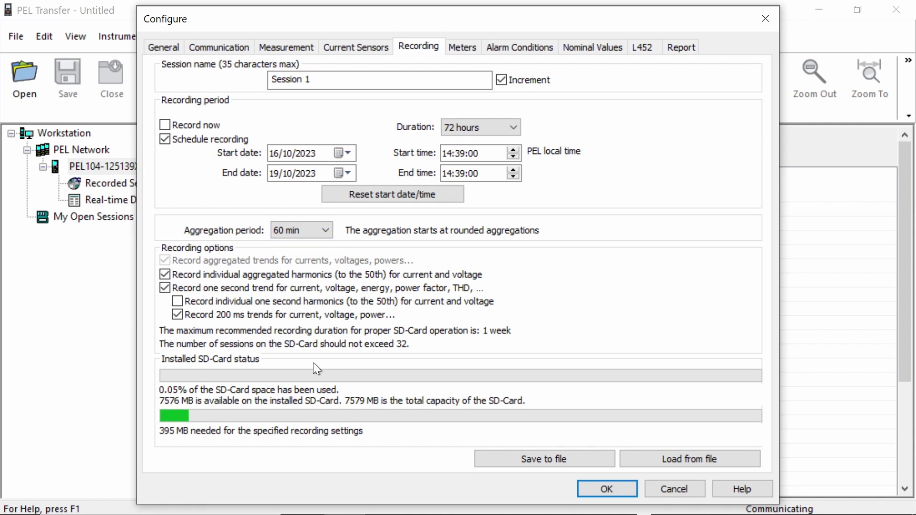
{"action": "left_click", "coordinate": [328, 229]}
{"action": "left_click", "coordinate": [321, 245]}
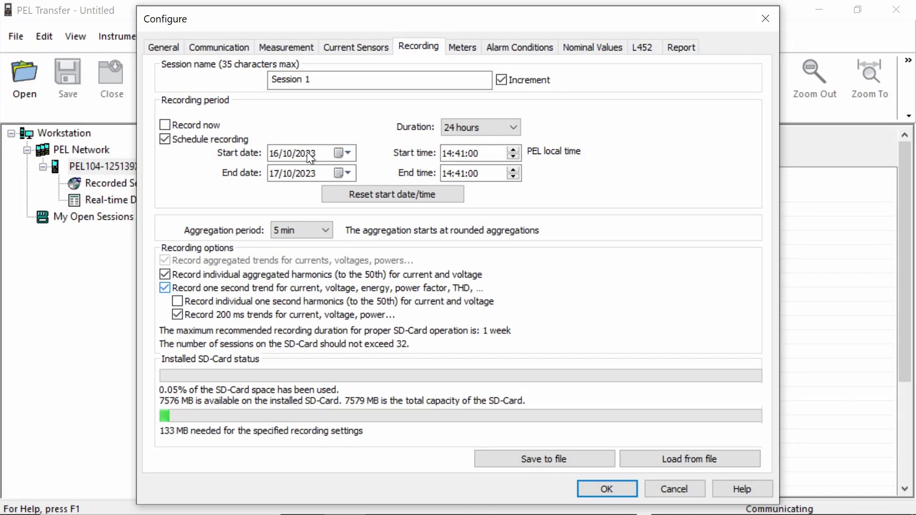
- Review the instrument's meters, nominal values, L452 and report settings
{"action": "left_click", "coordinate": [467, 49]}
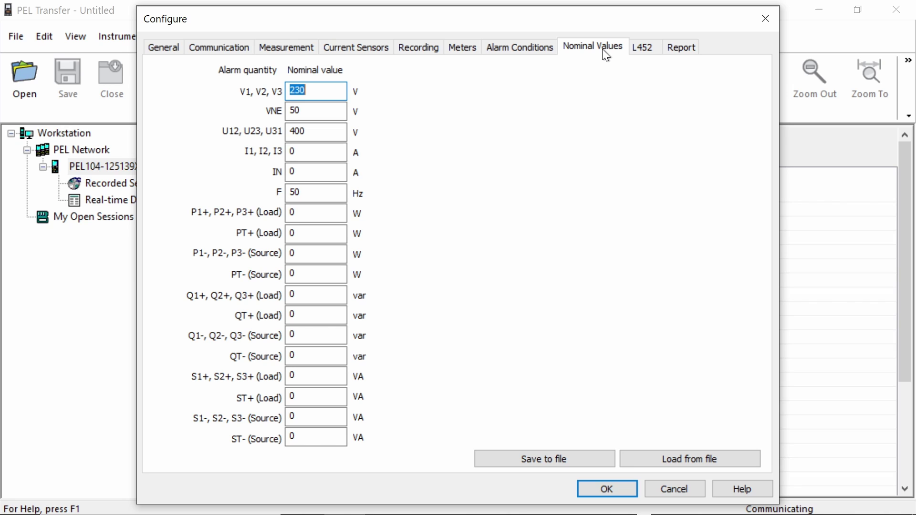
{"action": "left_click", "coordinate": [645, 49]}
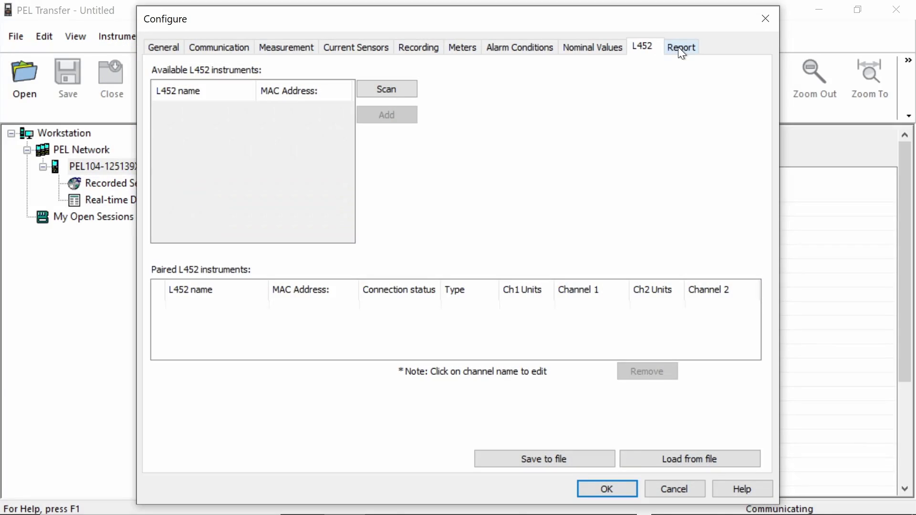
{"action": "left_click", "coordinate": [677, 47]}
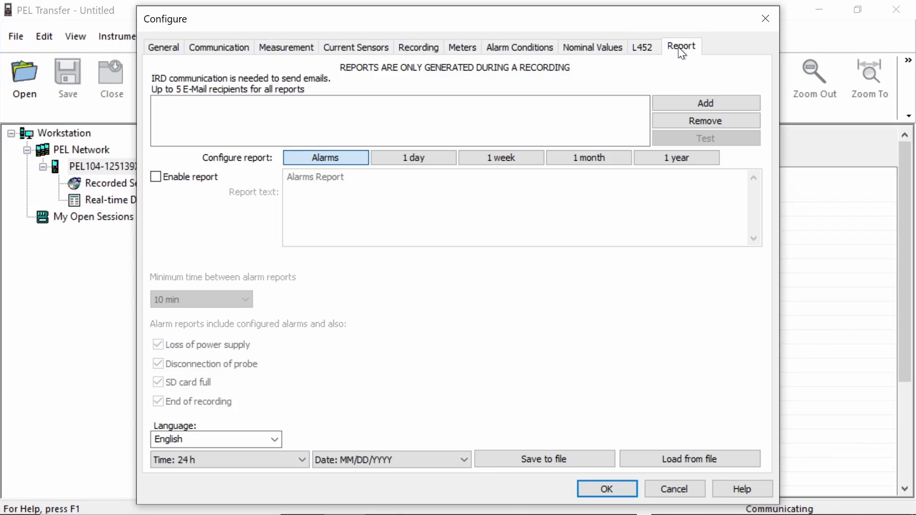